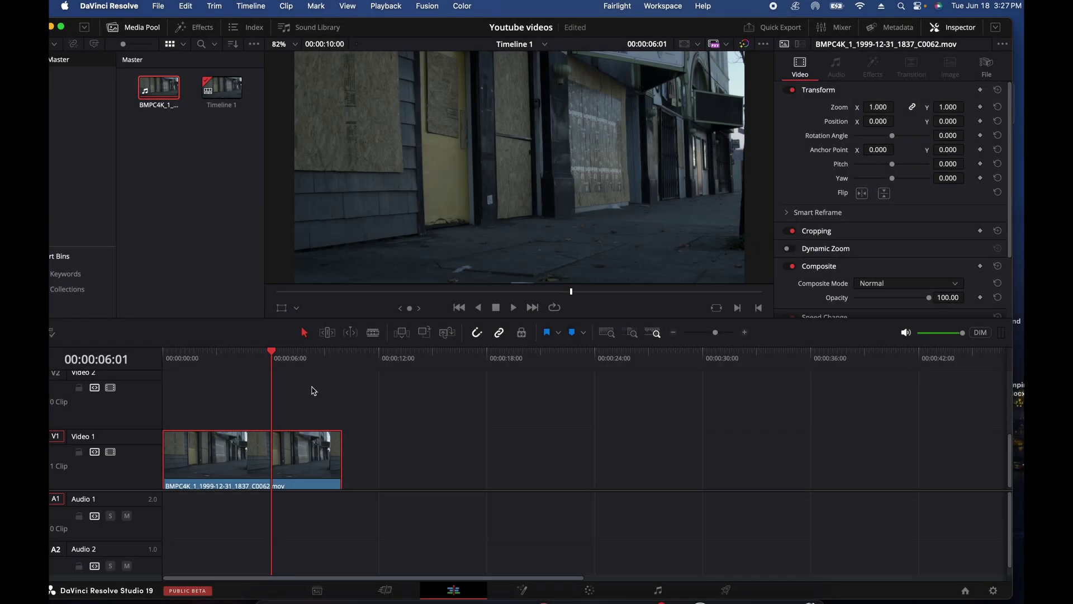
Preview the sidewalk shot, bring it into Fusion, and insert a Paint node after MediaIn1
left_click_drag(191, 357, 305, 394)
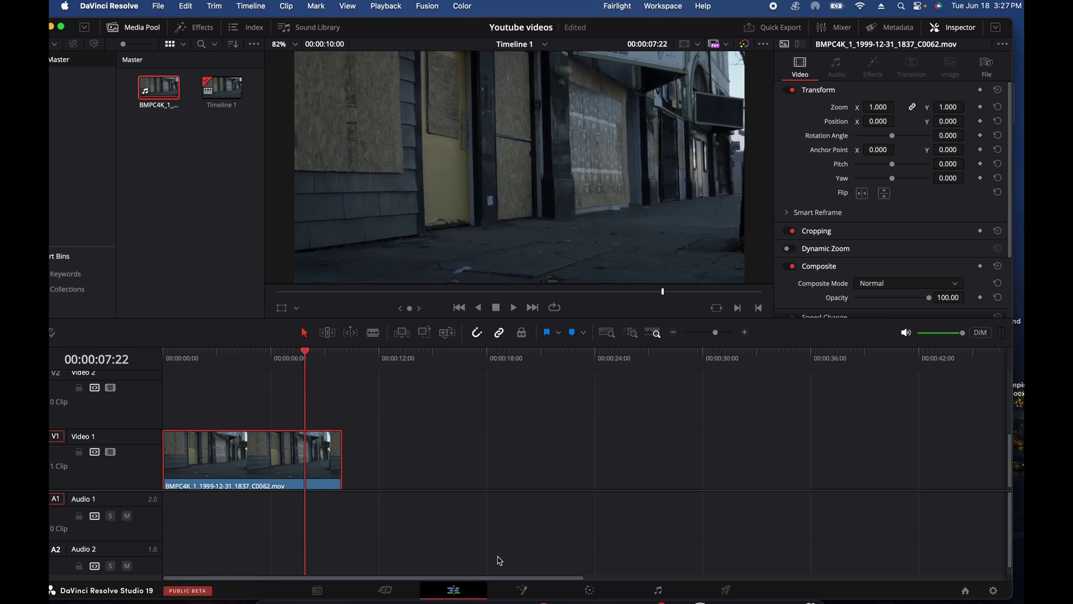
left_click(523, 590)
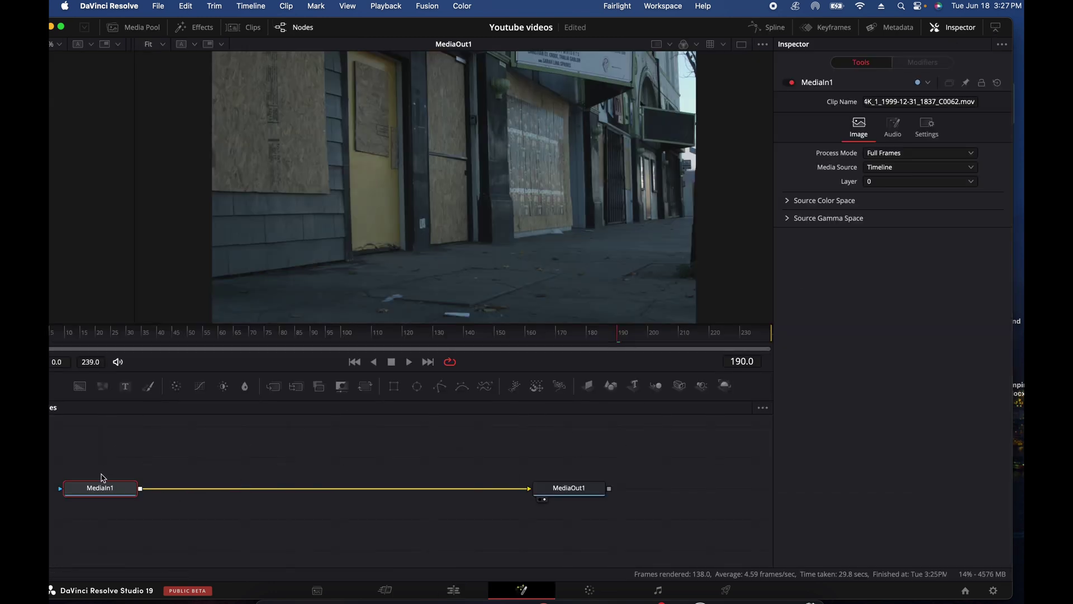
left_click(150, 387)
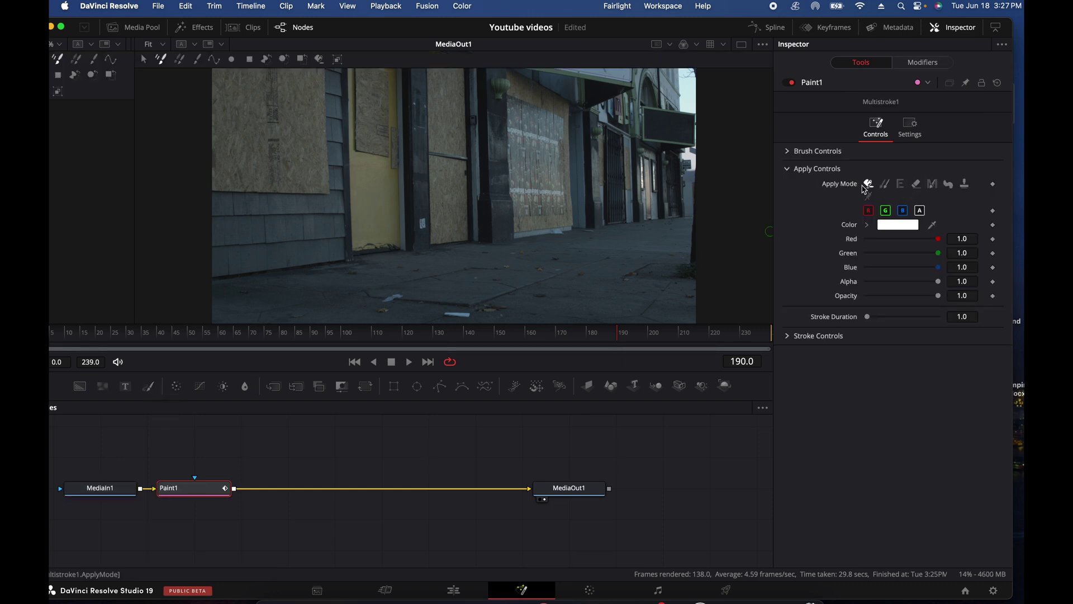
Set Paint1 to Clone mode and paint a stroke of nearby sidewalk over the white trash
left_click(885, 186)
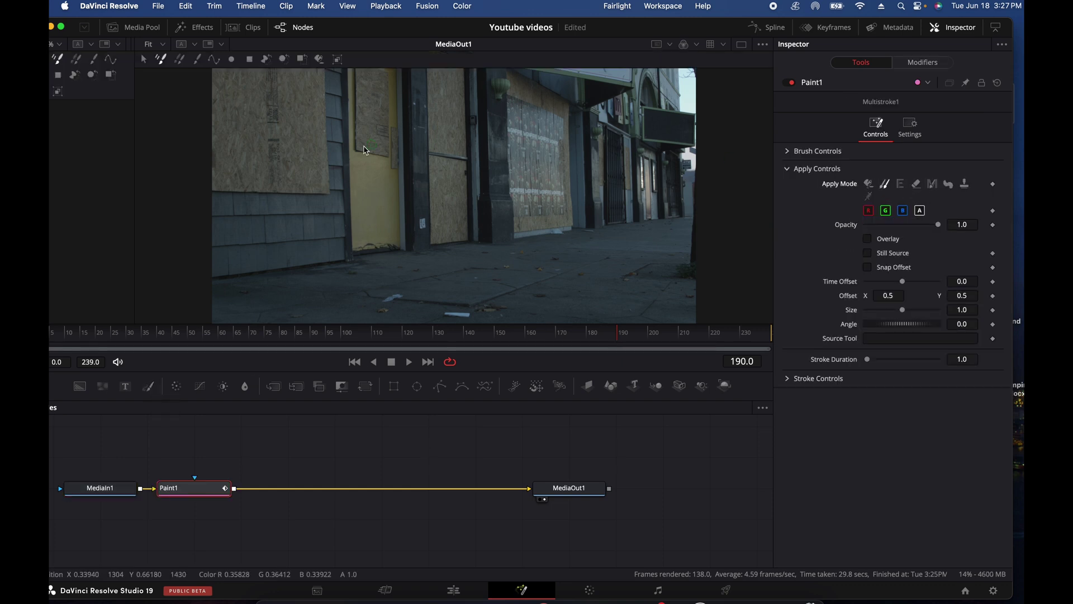
left_click(197, 63)
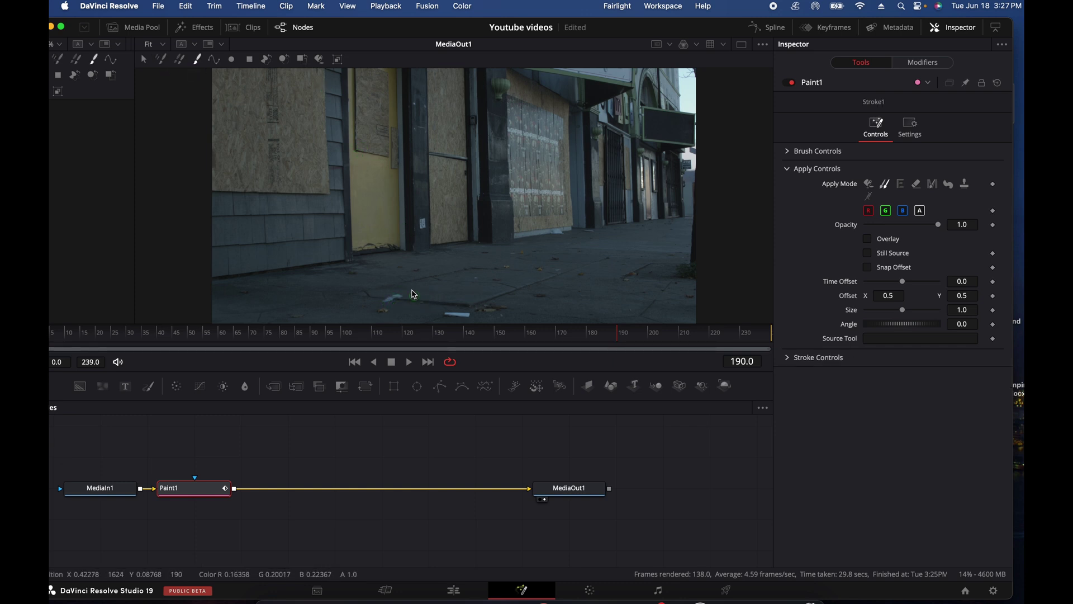
scroll(412, 288, "up", 4)
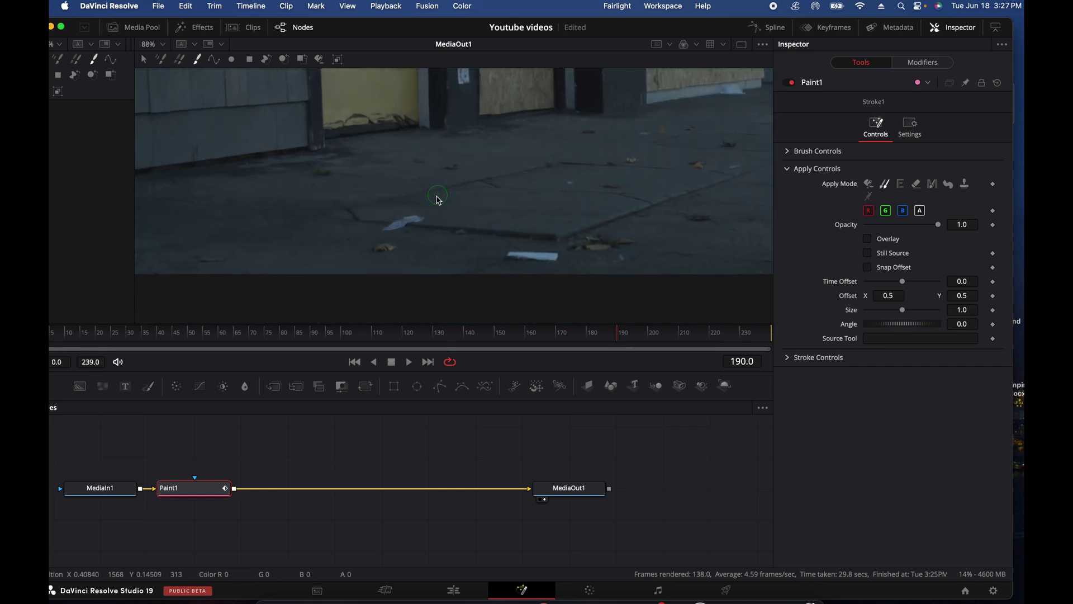
scroll(425, 219, "up", 2)
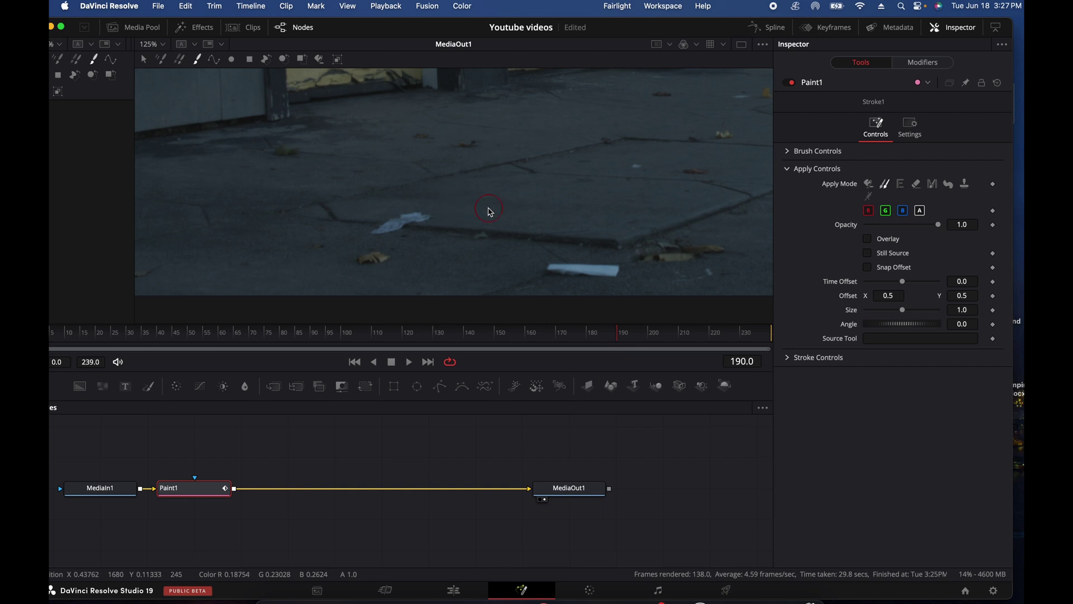
mouse_move(490, 211)
left_mouse_down()
mouse_move(494, 233)
mouse_move(333, 227)
mouse_move(350, 225)
mouse_move(364, 284)
mouse_move(380, 229)
mouse_move(365, 226)
mouse_move(395, 227)
left_mouse_up()
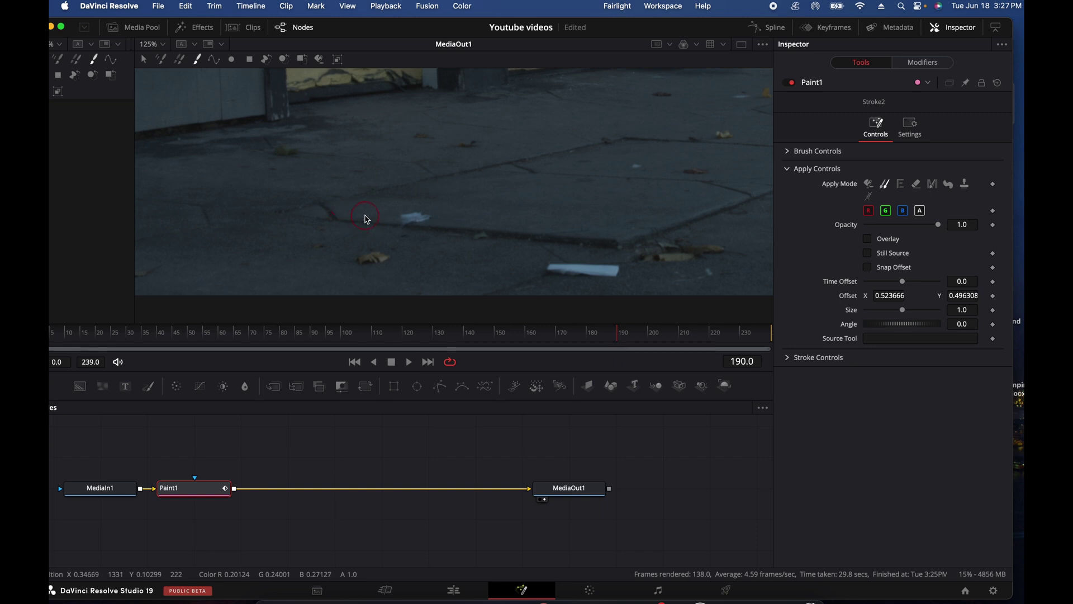
left_click_drag(395, 219, 420, 219)
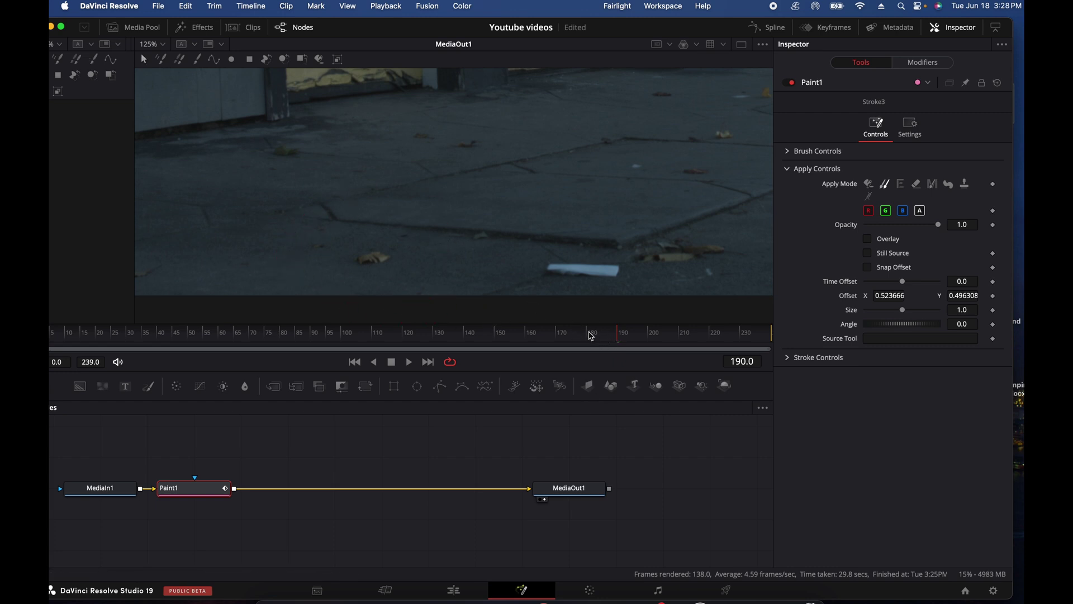
left_click(573, 337)
Check frame 74, undo a stray rectangle stroke, and group the clone strokes into PaintGroup1
left_click_drag(573, 337, 618, 354)
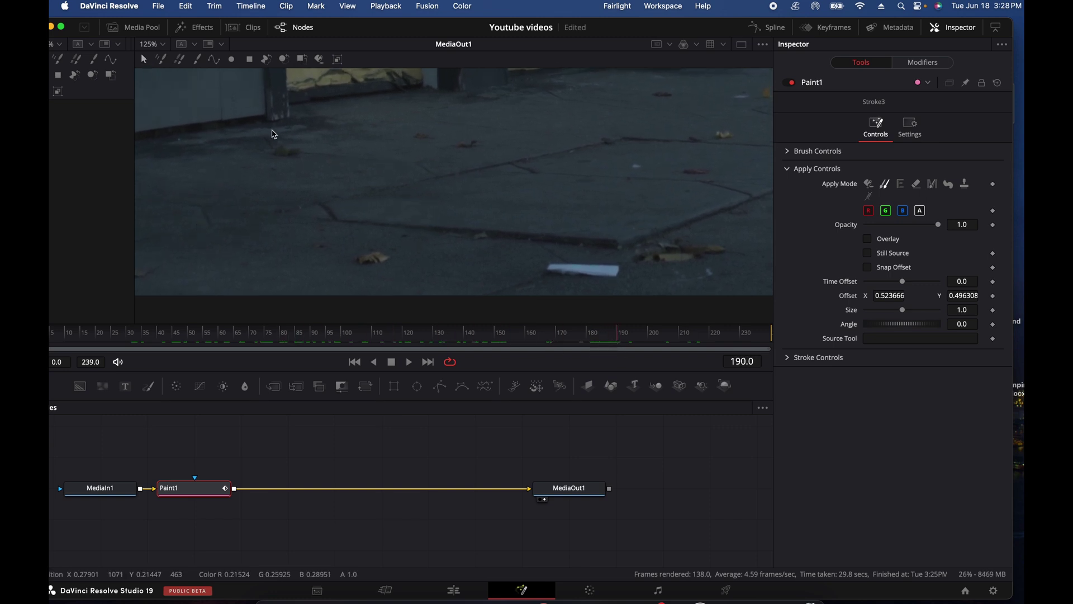
mouse_move(305, 164)
left_mouse_down()
mouse_move(446, 235)
mouse_move(620, 289)
left_mouse_up()
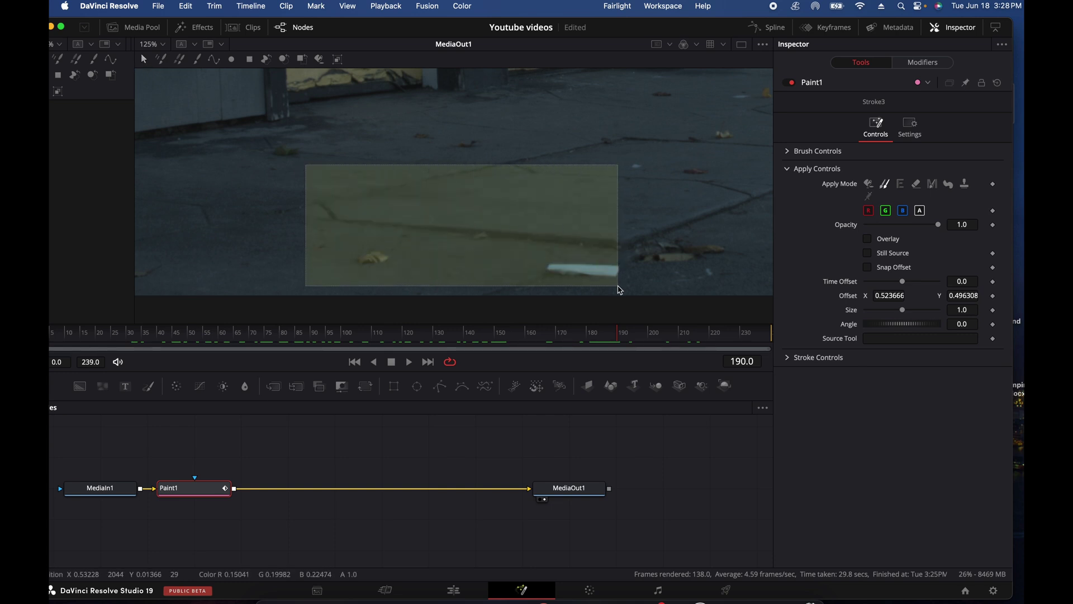
key("super+z")
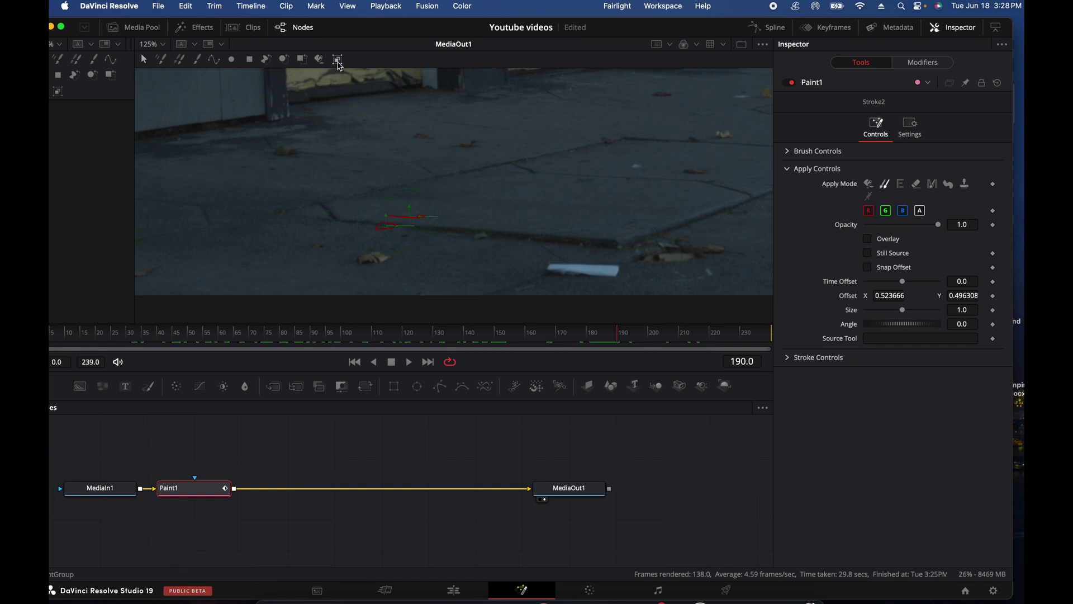
left_click(339, 60)
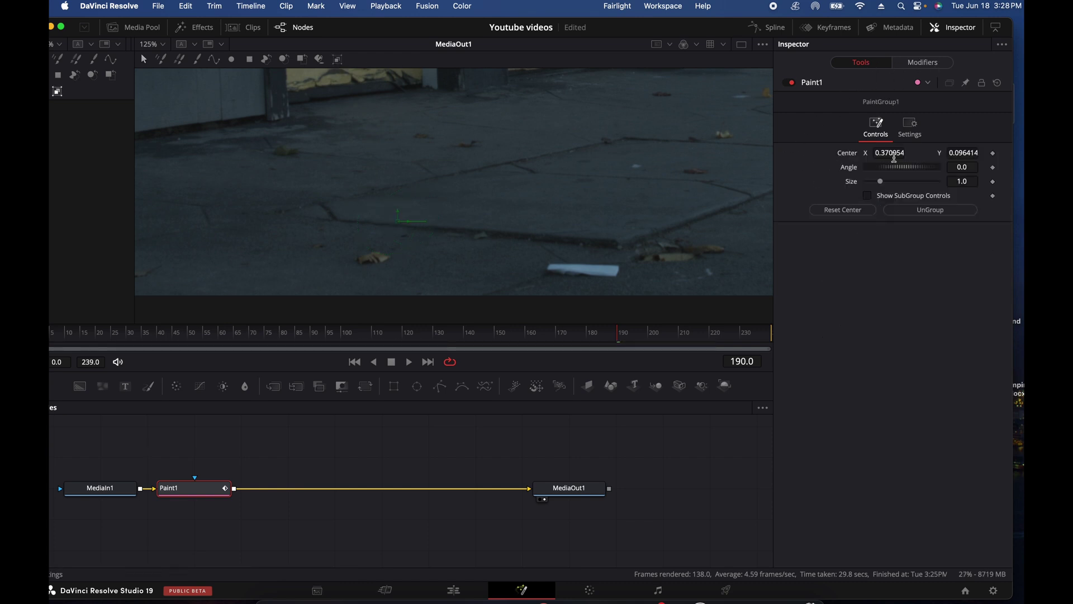
left_click(924, 61)
left_click(871, 65)
Drive PaintGroup1's Center with a Tracker Position modifier (Track1), using MediaIn1 as its source
right_click(849, 159)
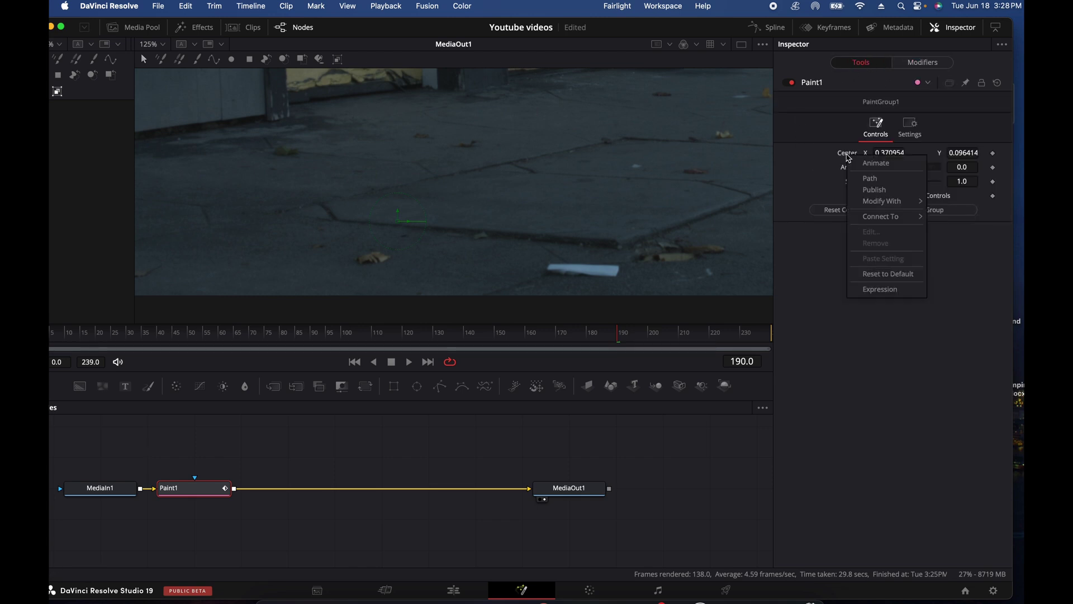
mouse_move(894, 201)
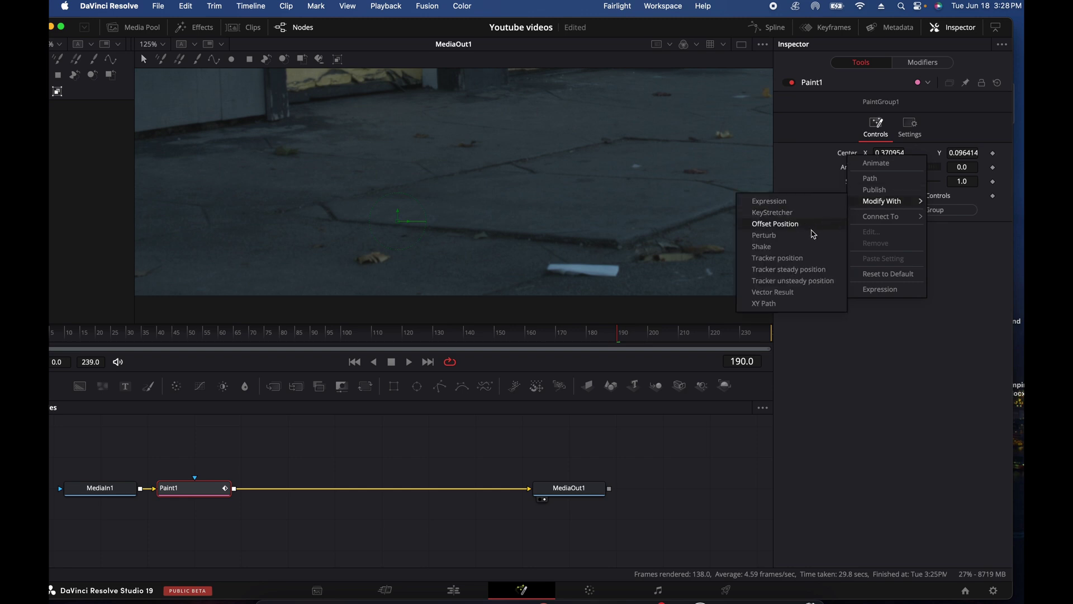
left_click(812, 261)
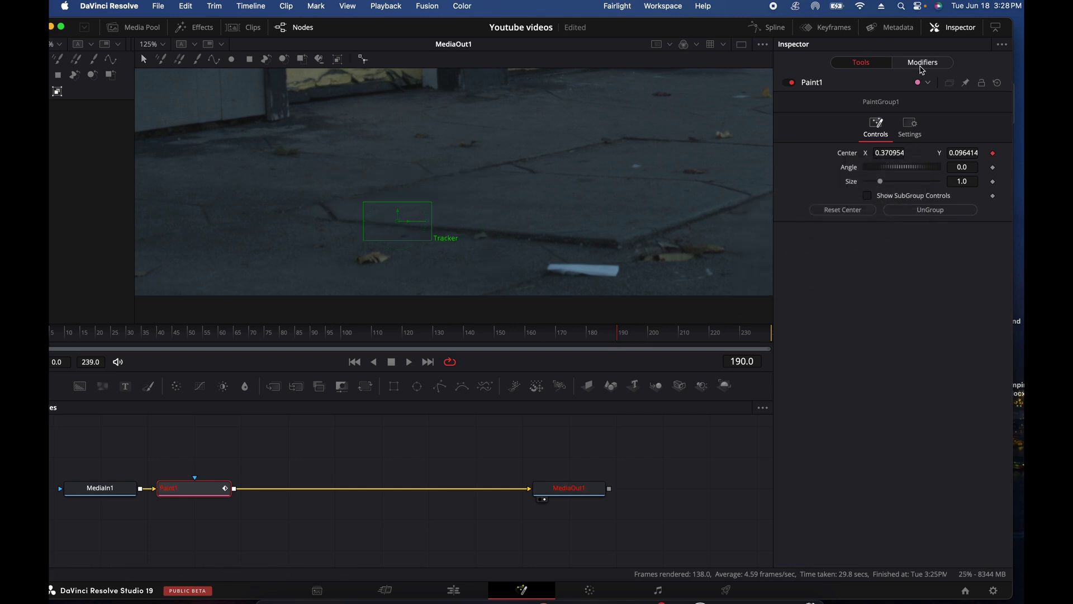
left_click(885, 65)
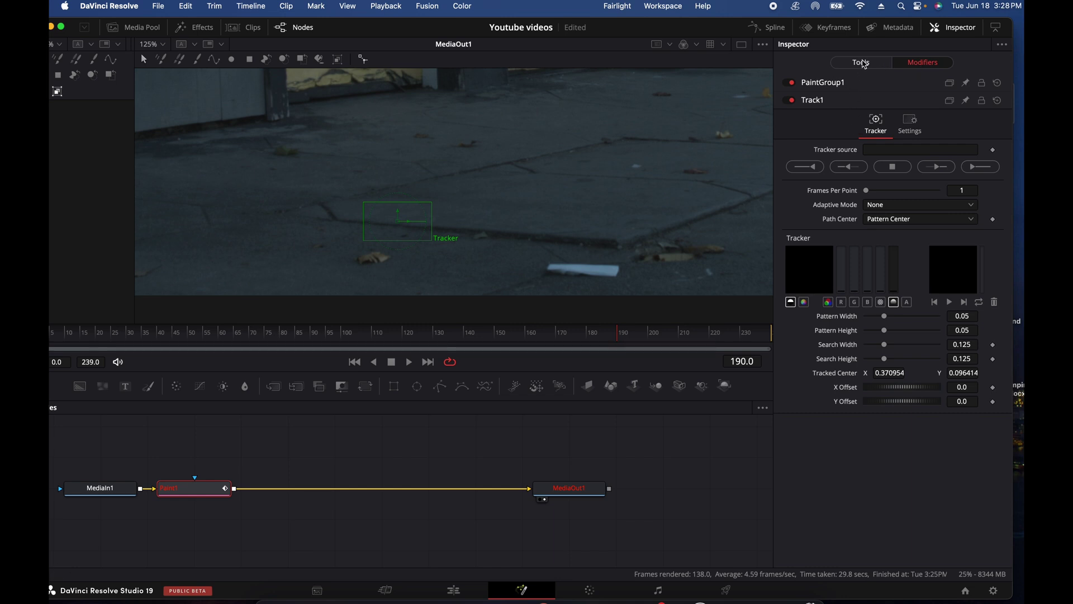
left_click(863, 63)
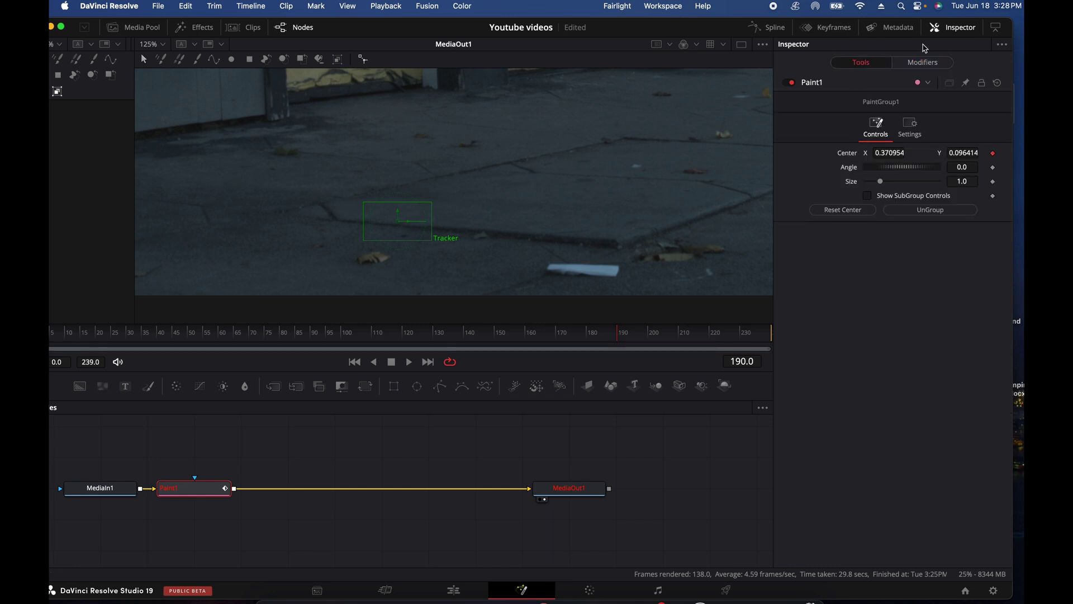
left_click(927, 66)
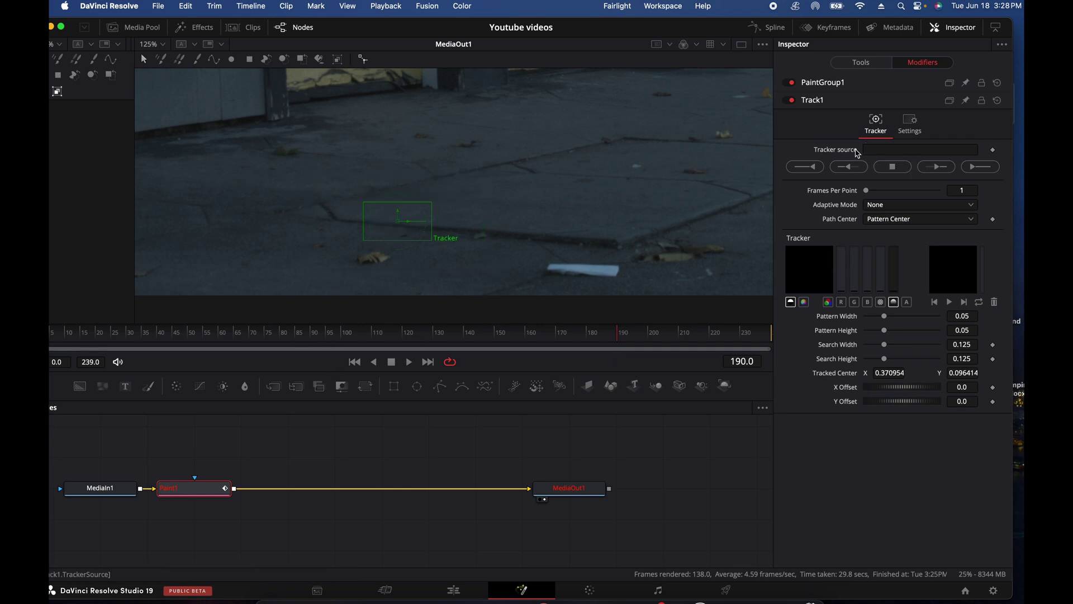
left_click_drag(99, 496, 104, 492)
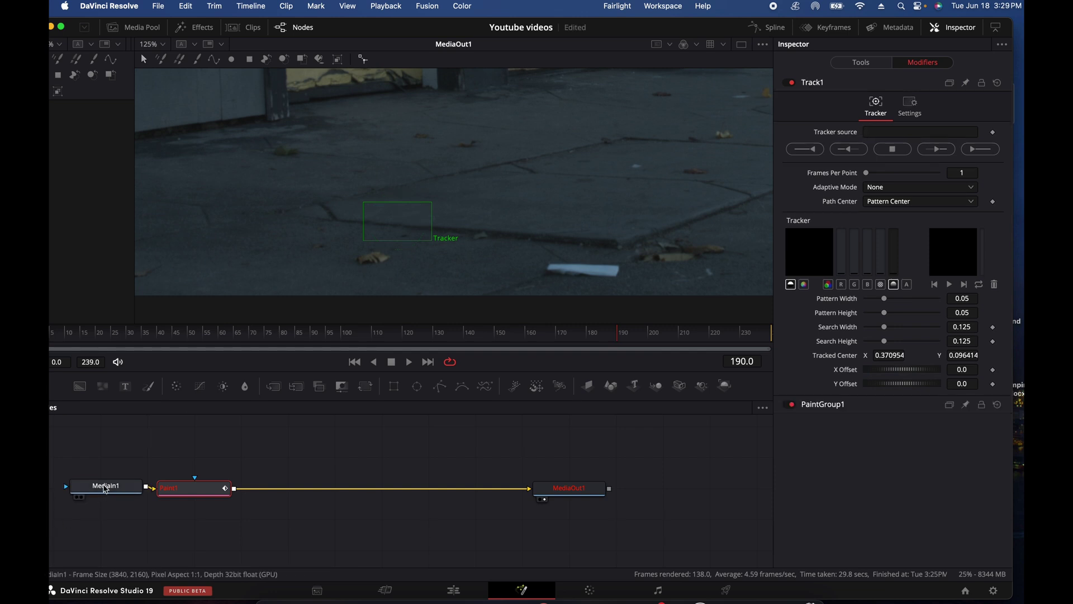
Set MediaIn1 as Track1's source, track forward through frame 239, and scrub to verify
left_click(105, 489)
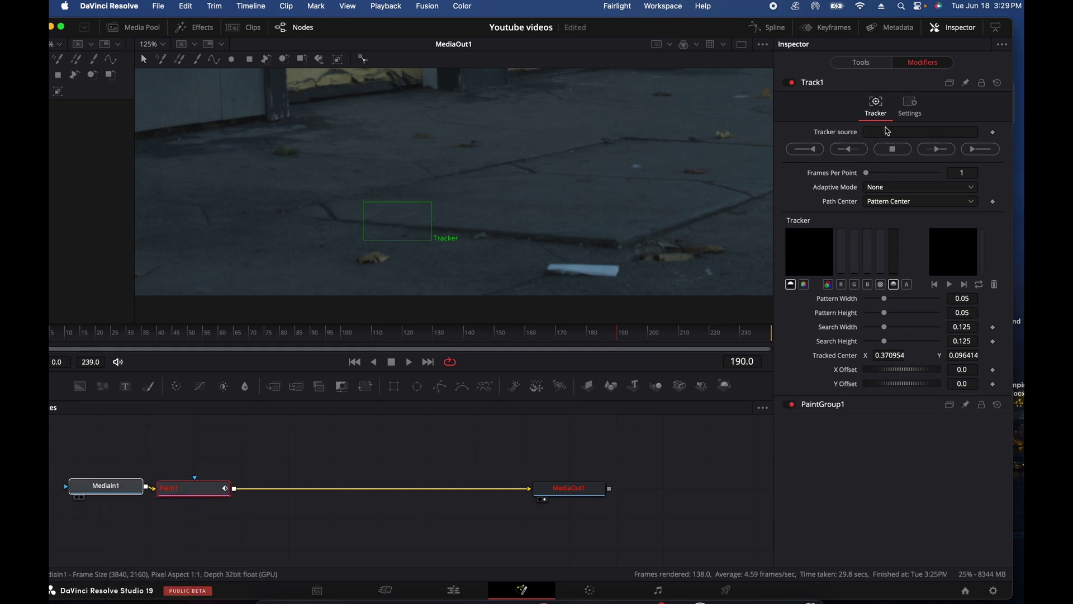
left_click_drag(888, 131, 886, 132)
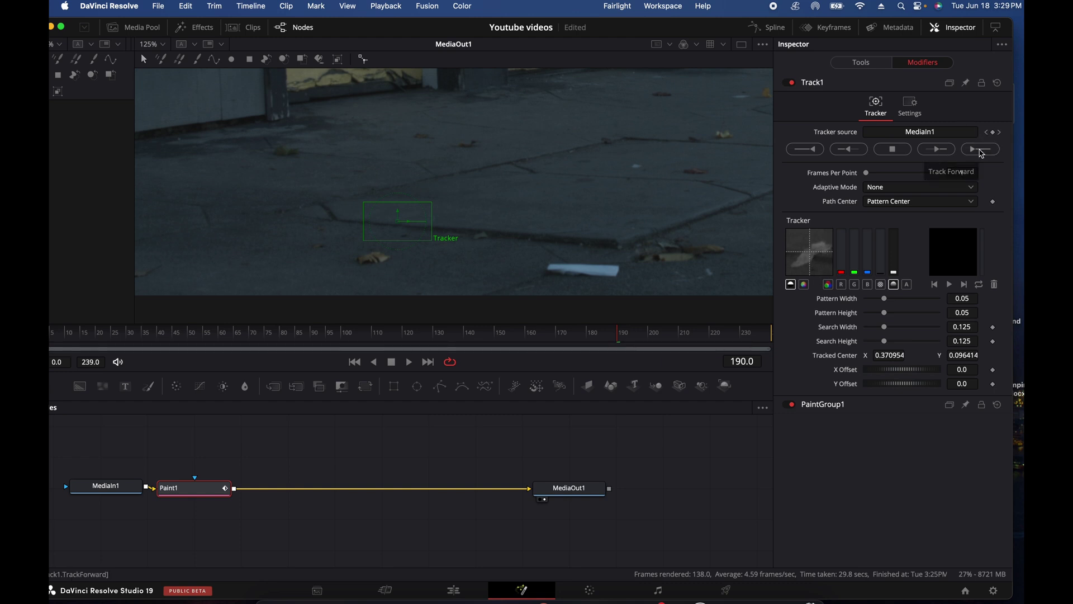
left_click(981, 153)
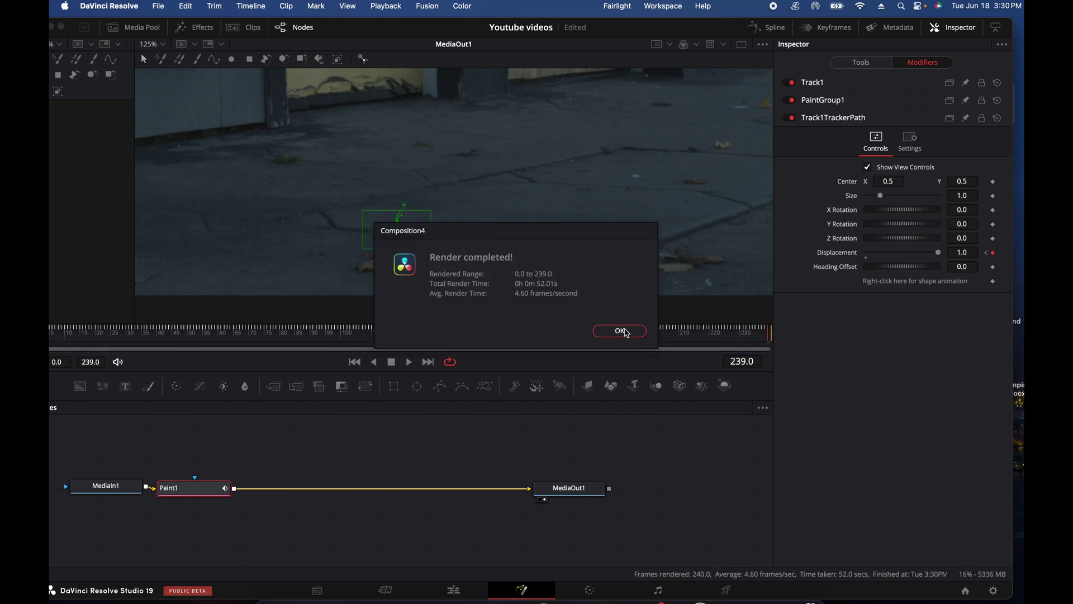
left_click(620, 331)
left_click_drag(274, 333, 638, 329)
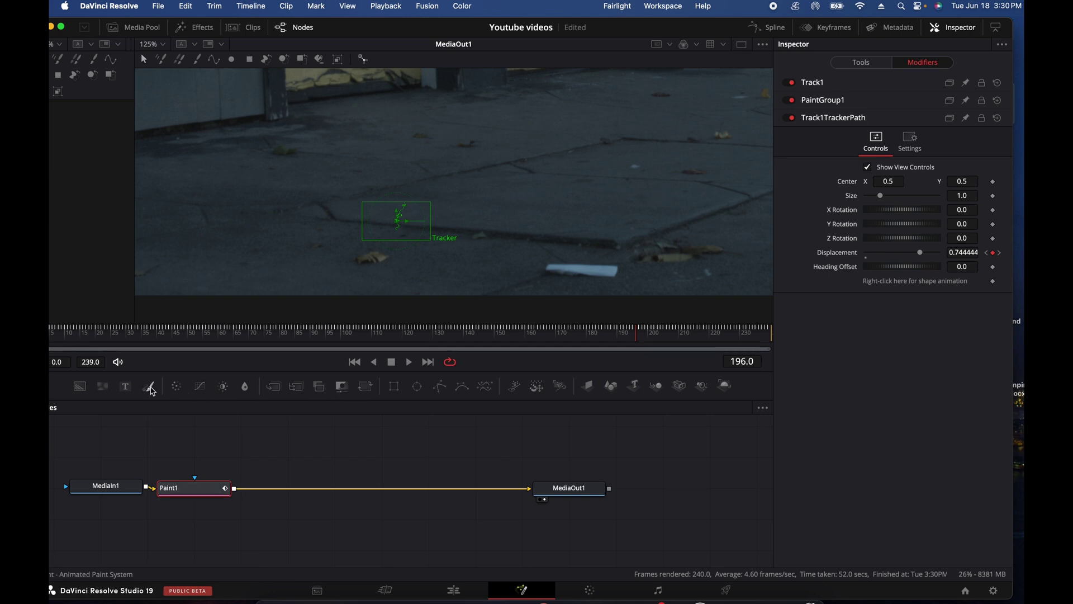
left_click(149, 386)
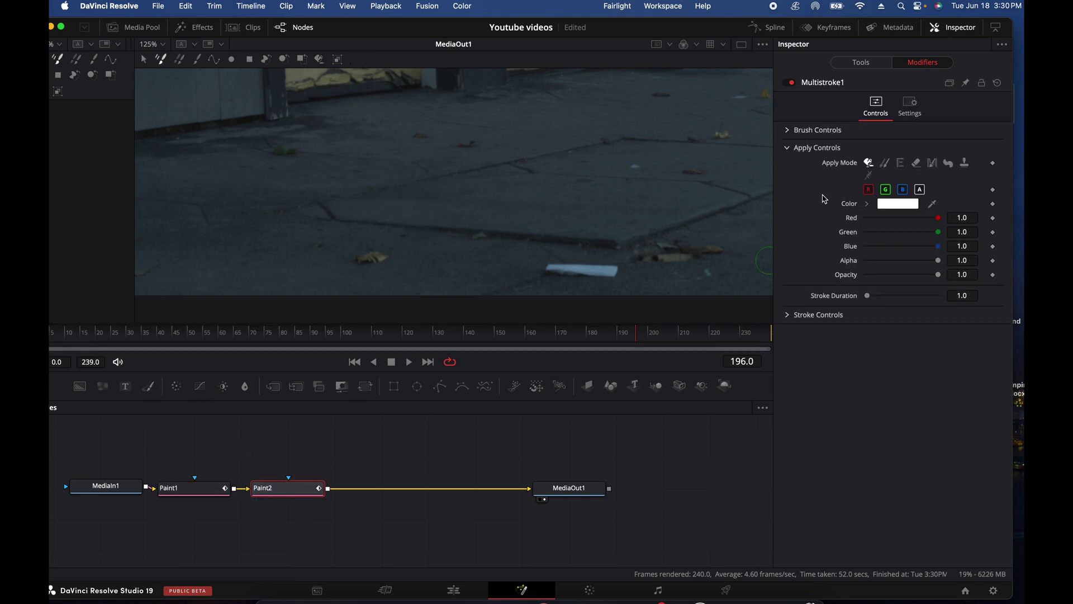
Set Paint2 to Clone mode and paint a stroke of clean sidewalk over the white paper
left_click(885, 163)
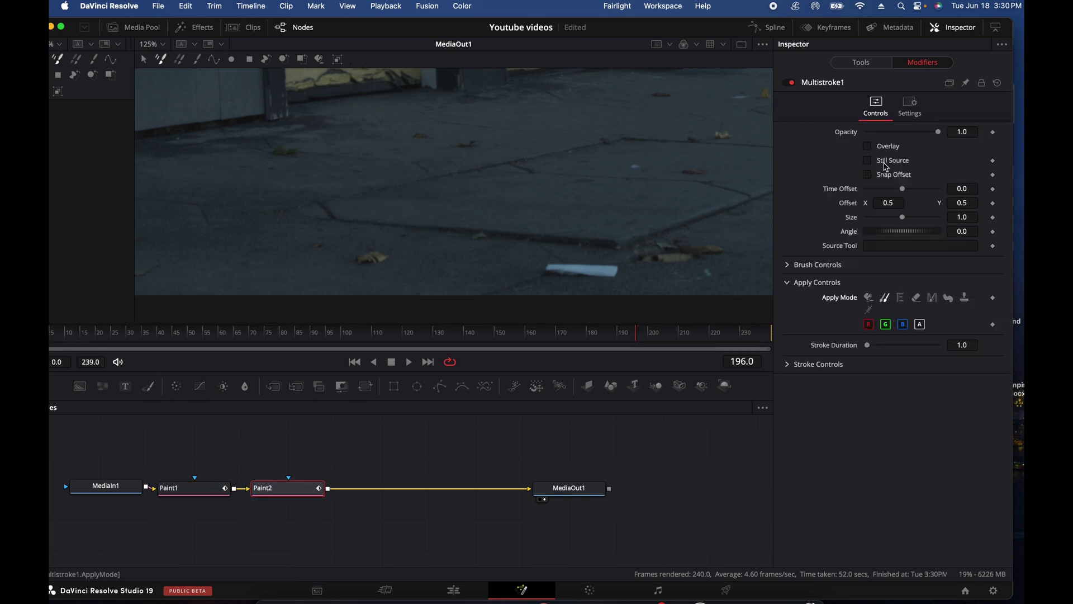
left_click(197, 58)
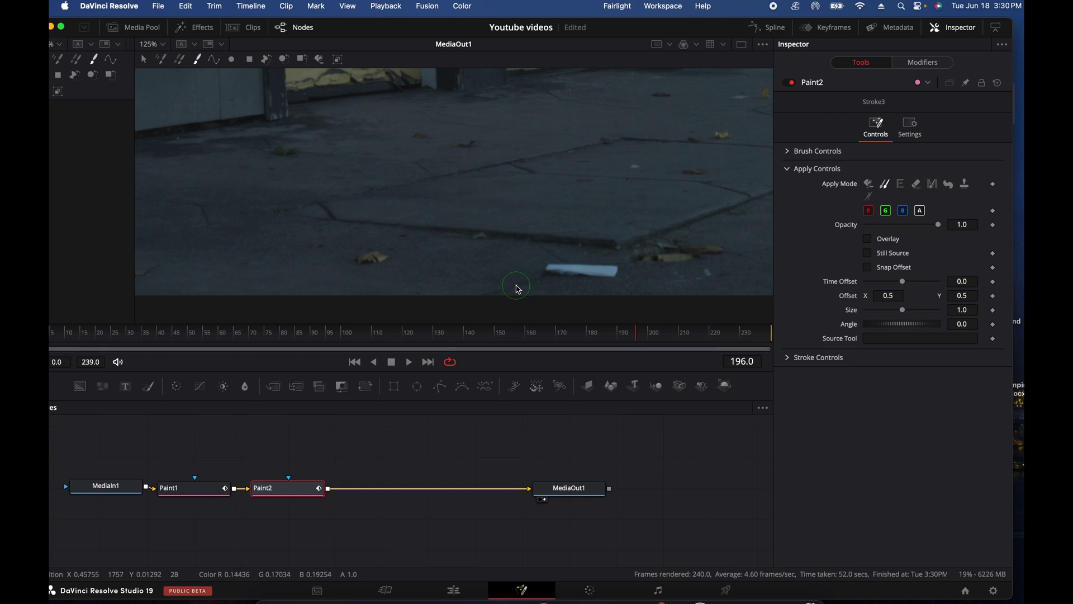
mouse_move(518, 289)
left_mouse_down()
mouse_move(567, 266)
mouse_move(551, 266)
mouse_move(573, 300)
mouse_move(572, 286)
mouse_move(613, 285)
mouse_move(580, 270)
mouse_move(613, 274)
left_mouse_up()
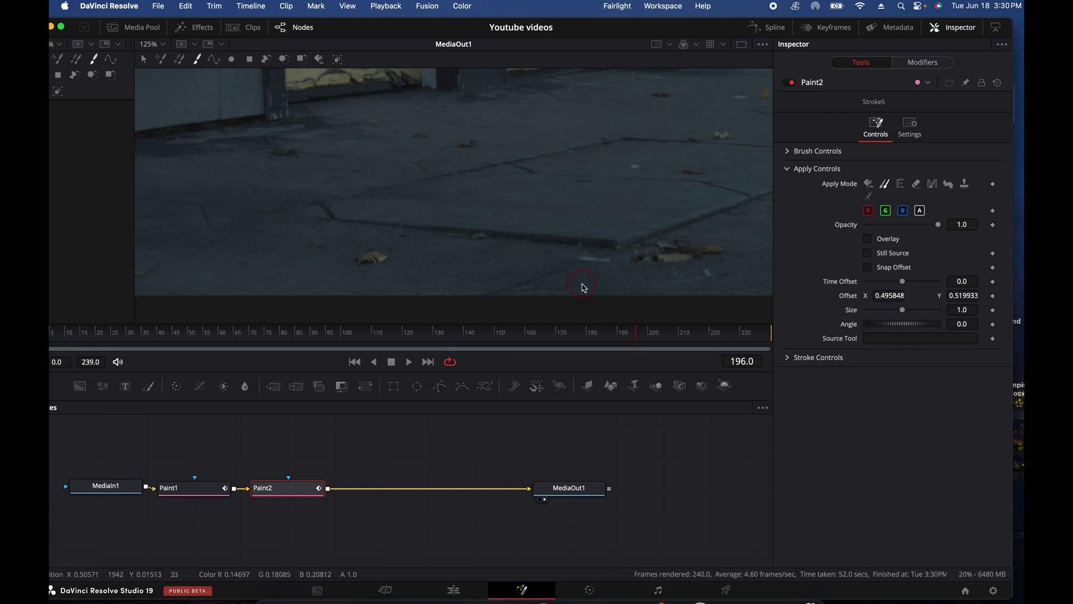
mouse_move(584, 288)
left_mouse_down()
mouse_move(584, 263)
mouse_move(603, 266)
left_mouse_up()
Select the new clone stroke and group it into PaintGroup2
left_click(144, 60)
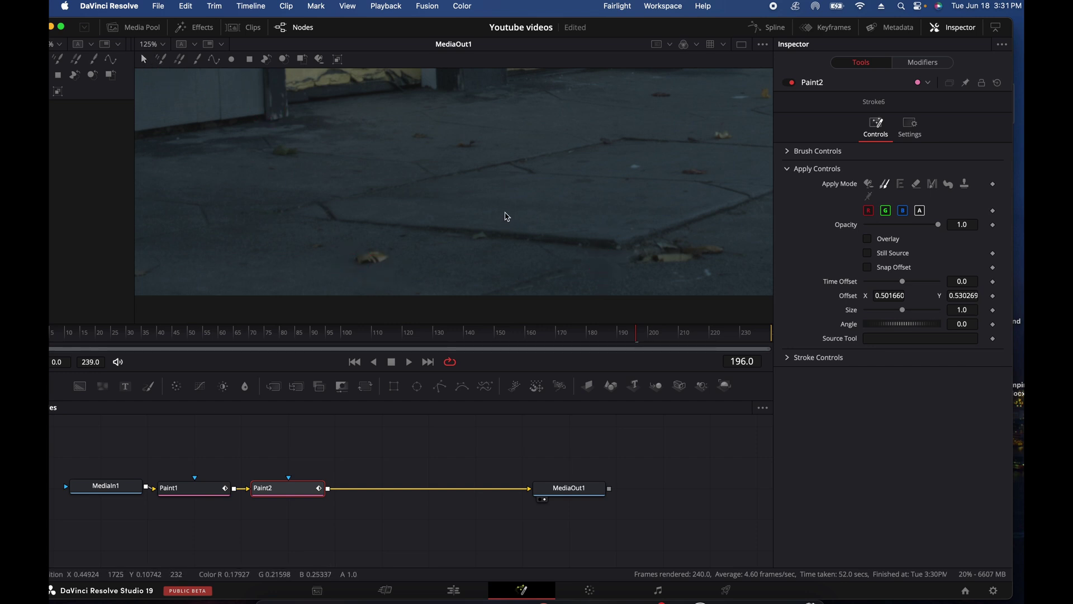
left_click_drag(506, 216, 679, 297)
left_click(338, 59)
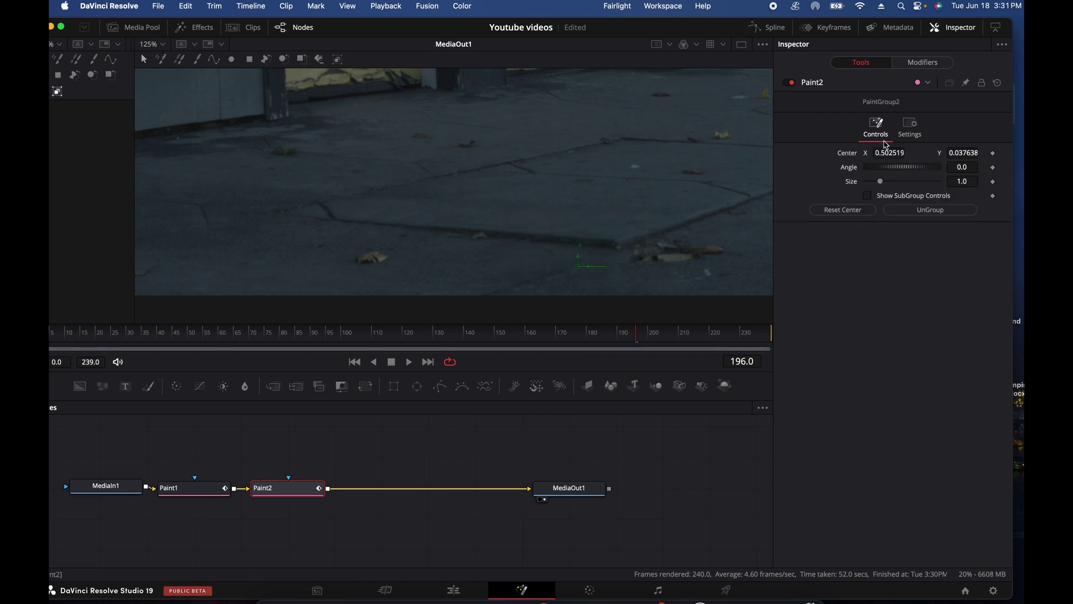
Drive PaintGroup2's Center with a new Track2 Tracker Position modifier
right_click(848, 157)
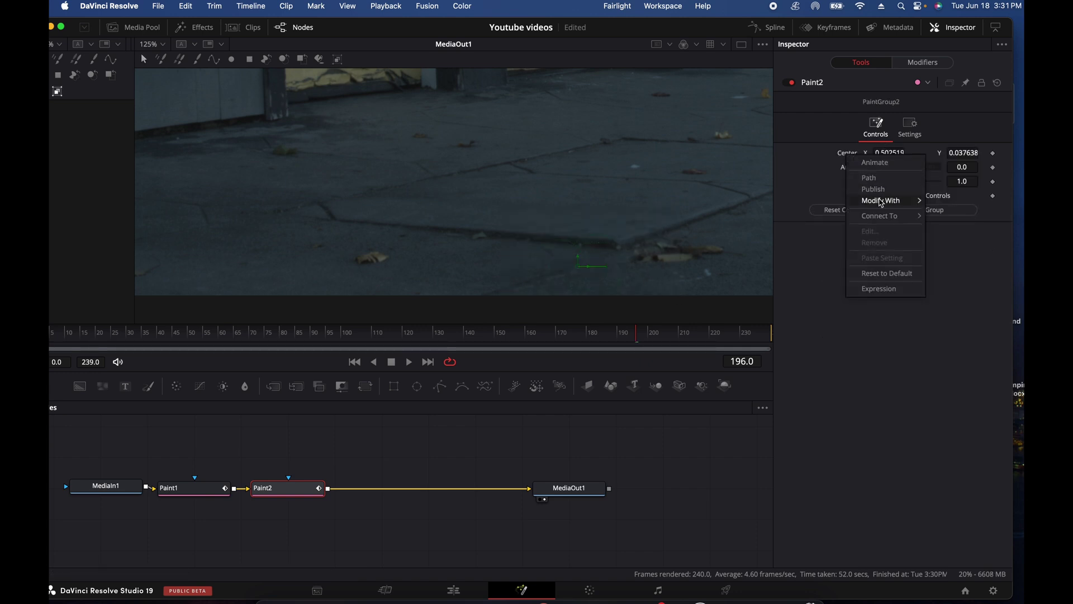
mouse_move(881, 202)
left_click(815, 257)
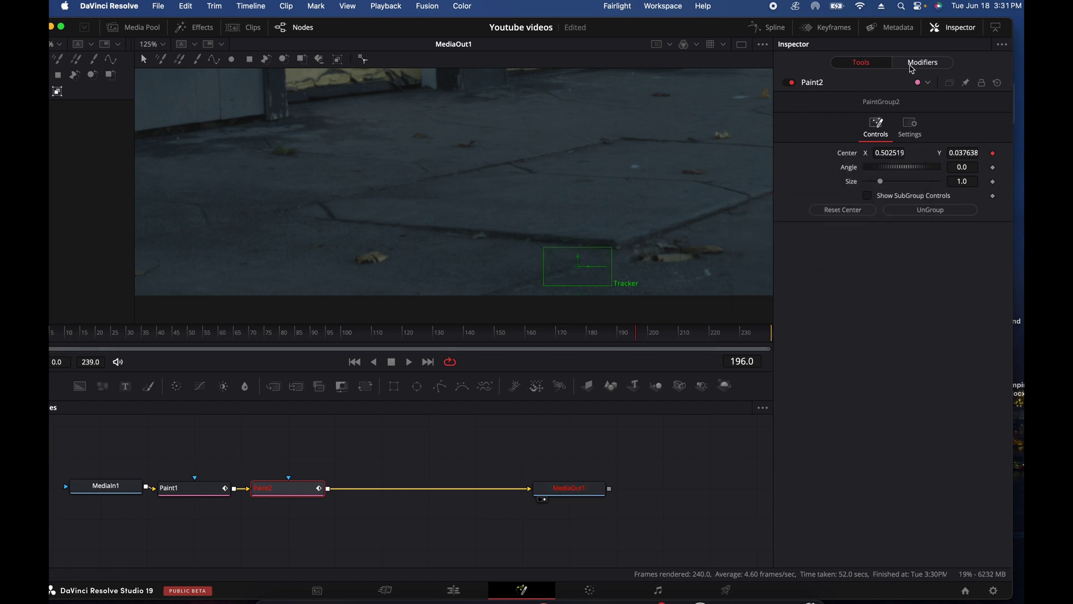
left_click(911, 64)
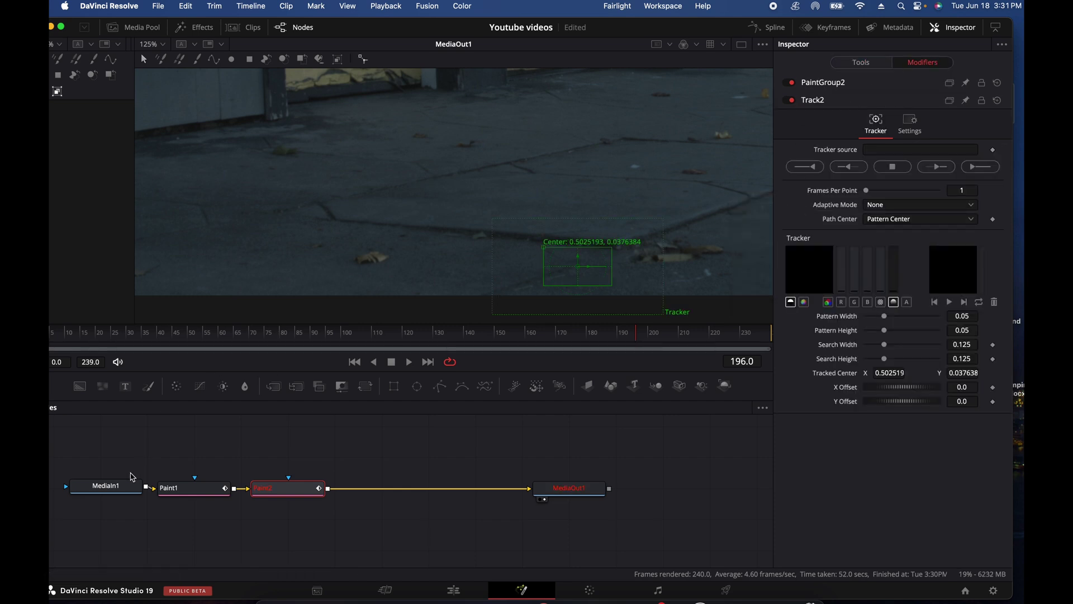
Set MediaIn1 as Track2's source and track forward through frame 239
left_click(114, 487)
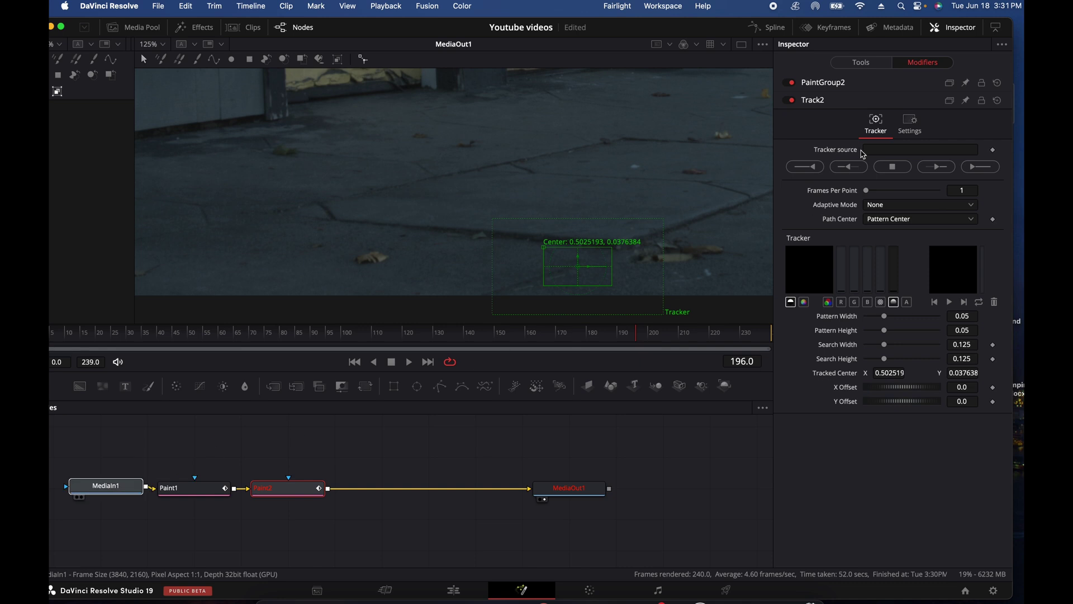
left_click(863, 154)
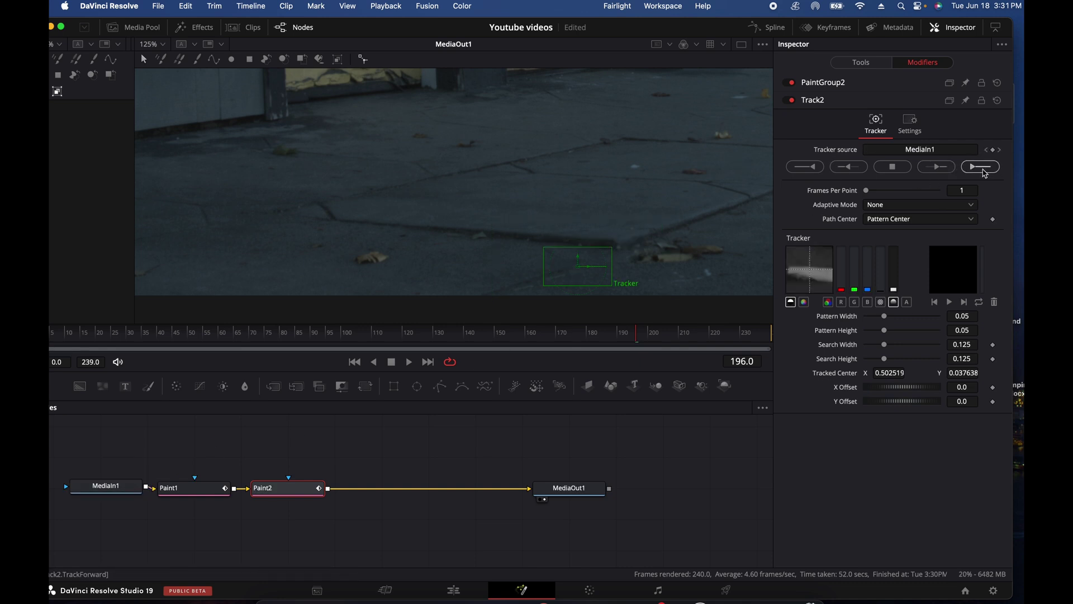
left_click(982, 169)
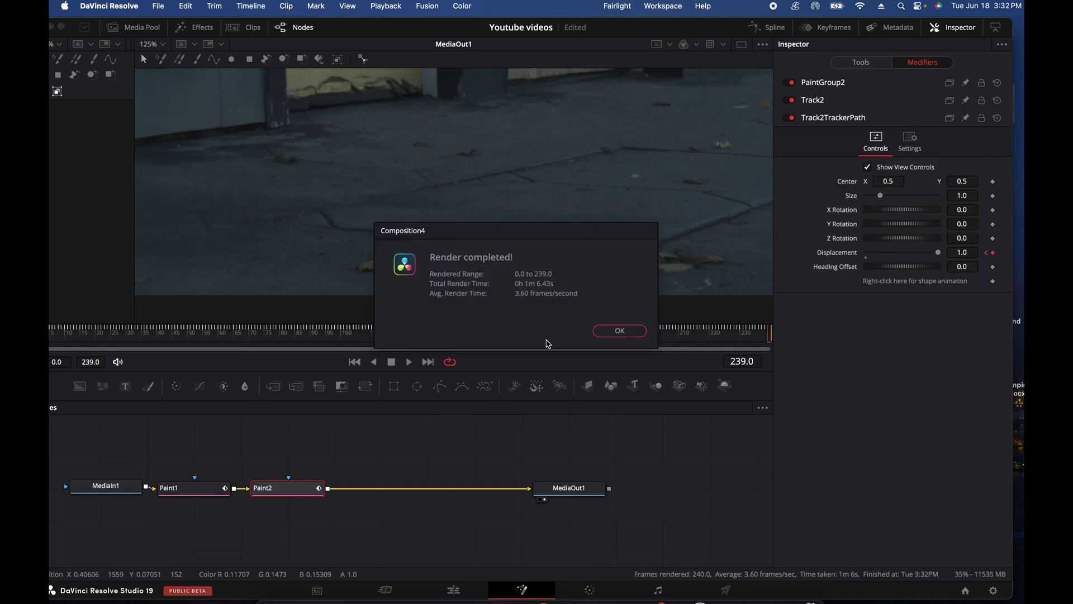
left_click(620, 331)
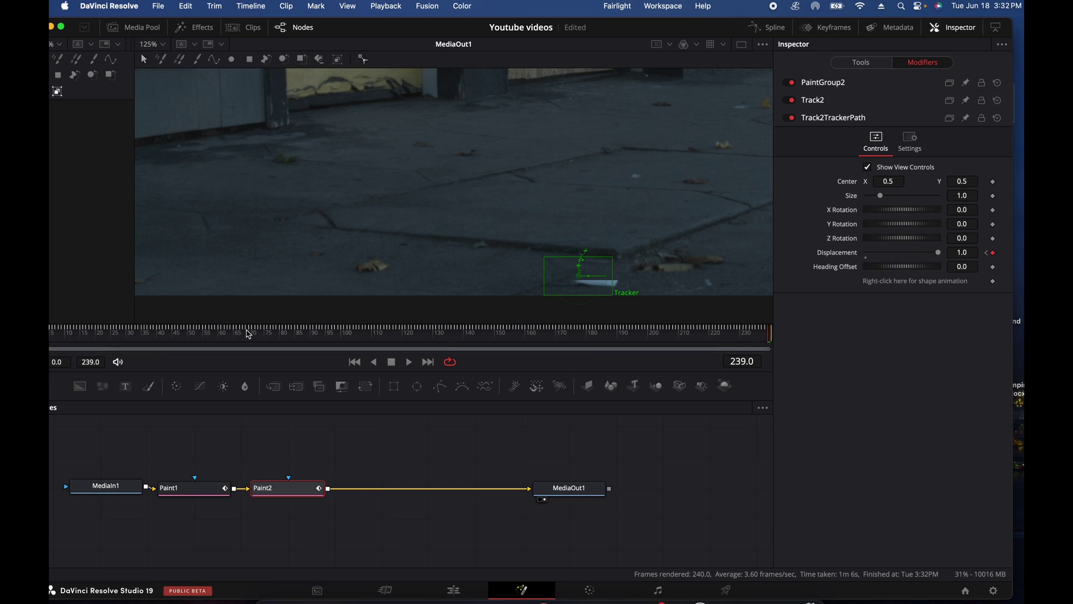
left_click_drag(249, 334, 287, 331)
Review the paper removal, fit the viewer, and save the 'Youtube videos' project
left_click_drag(411, 335, 295, 335)
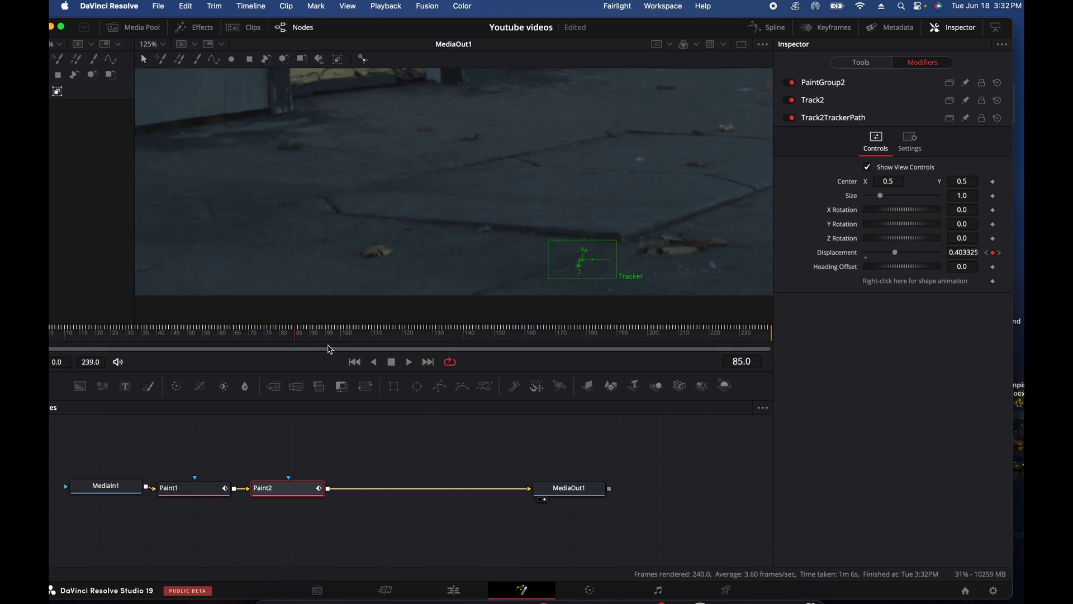
scroll(445, 238, "down", 3)
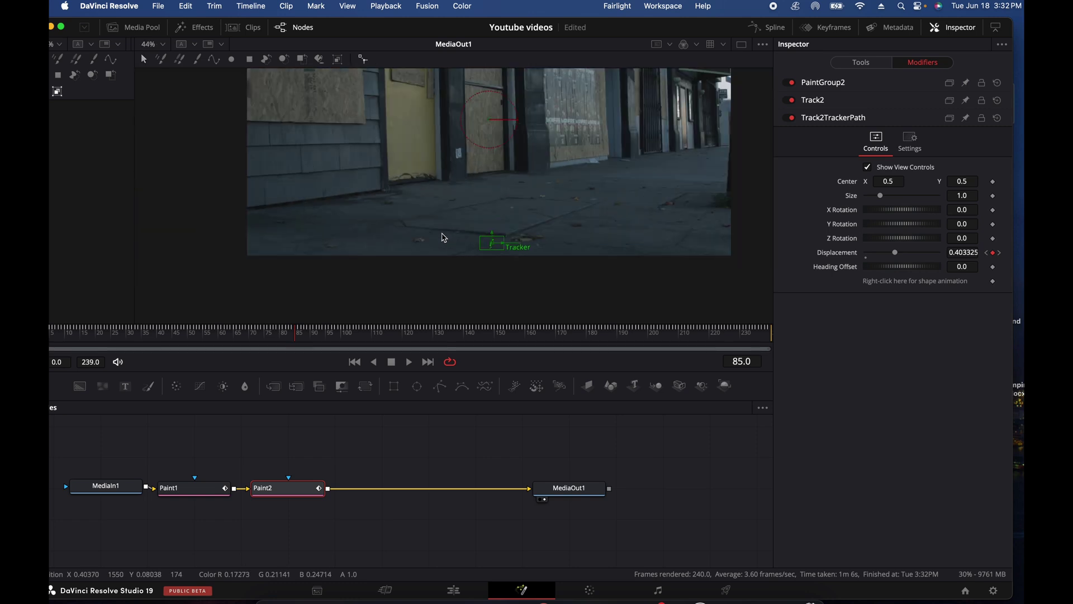
scroll(455, 223, "down", 2)
scroll(470, 221, "up", 1)
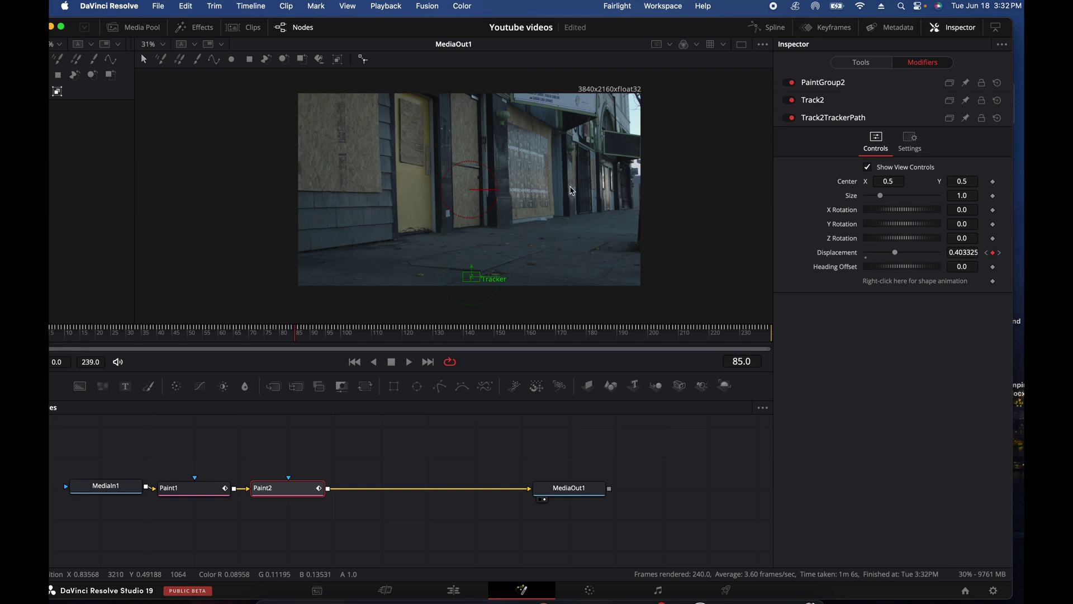
key("super+s")
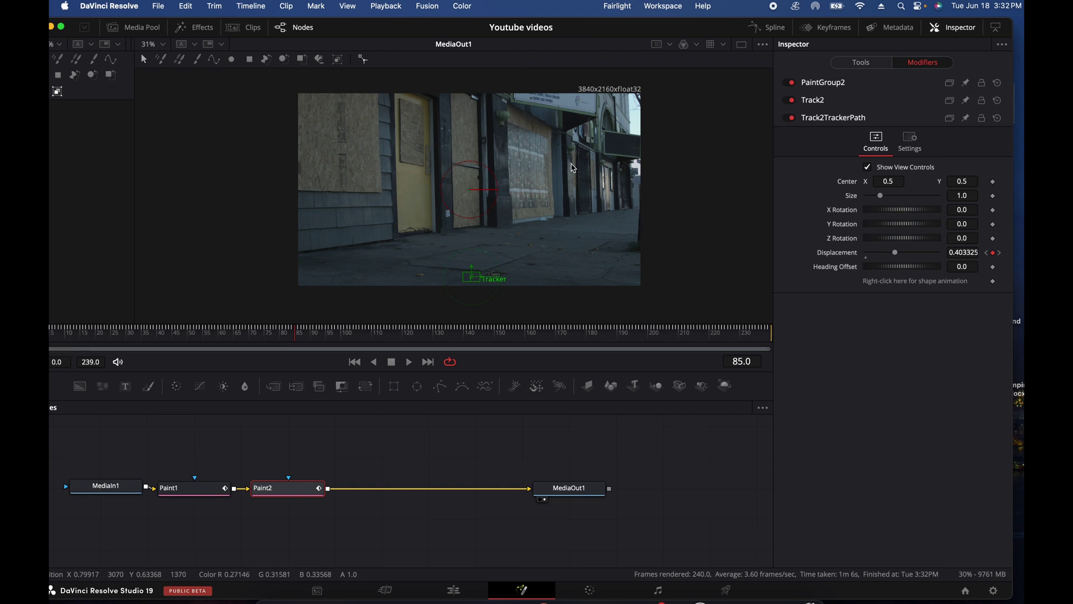